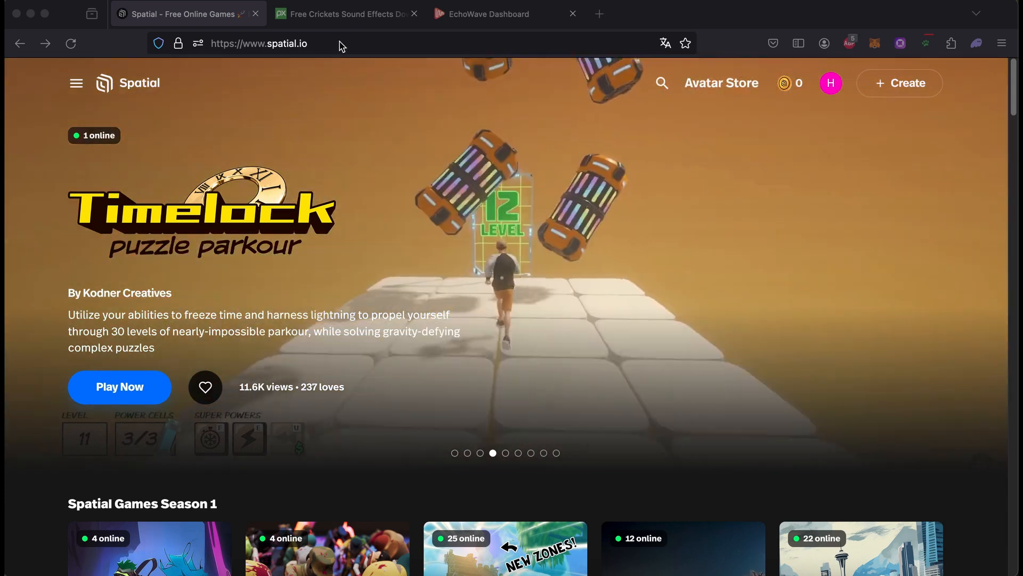
- Go to spatial.io/mine and open the Hackathon360's Hi-Fi Place space
click(340, 41)
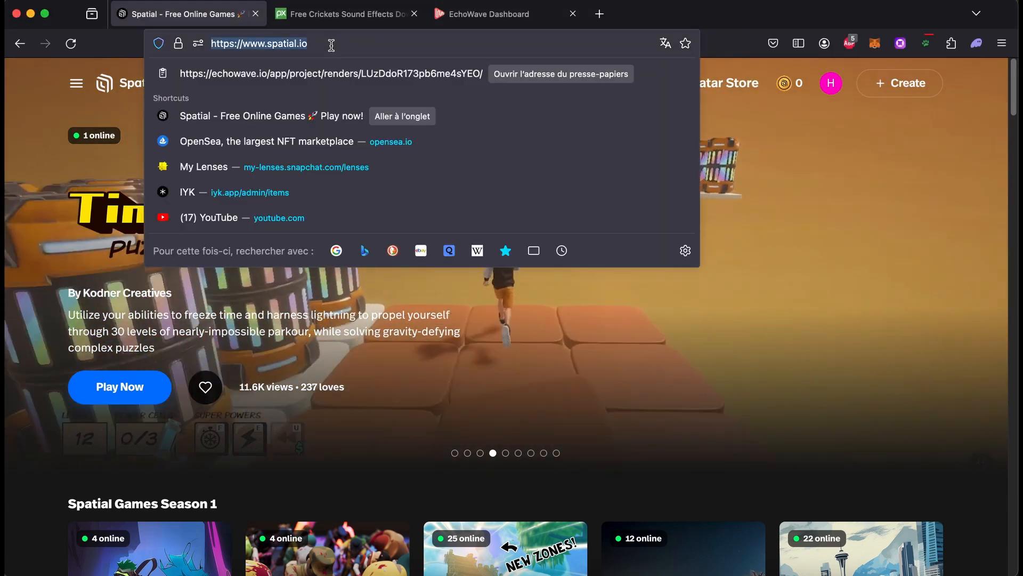
key(Right)
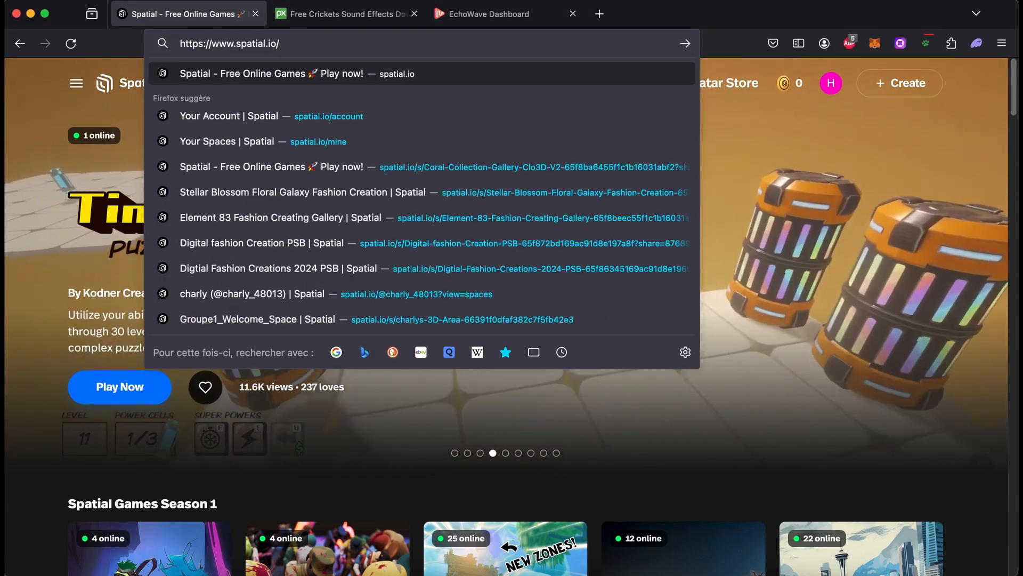
text(mine)
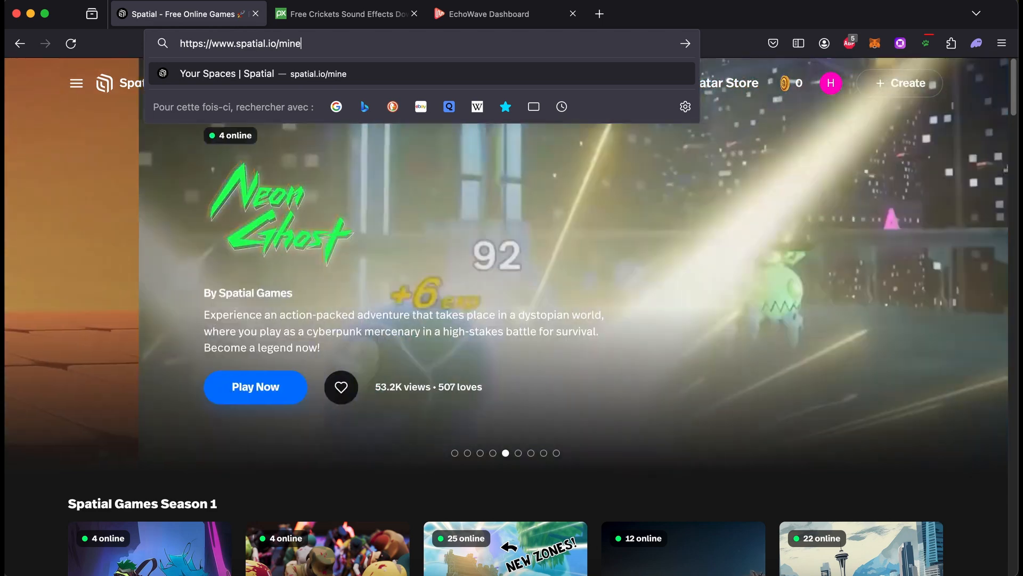
key(Return)
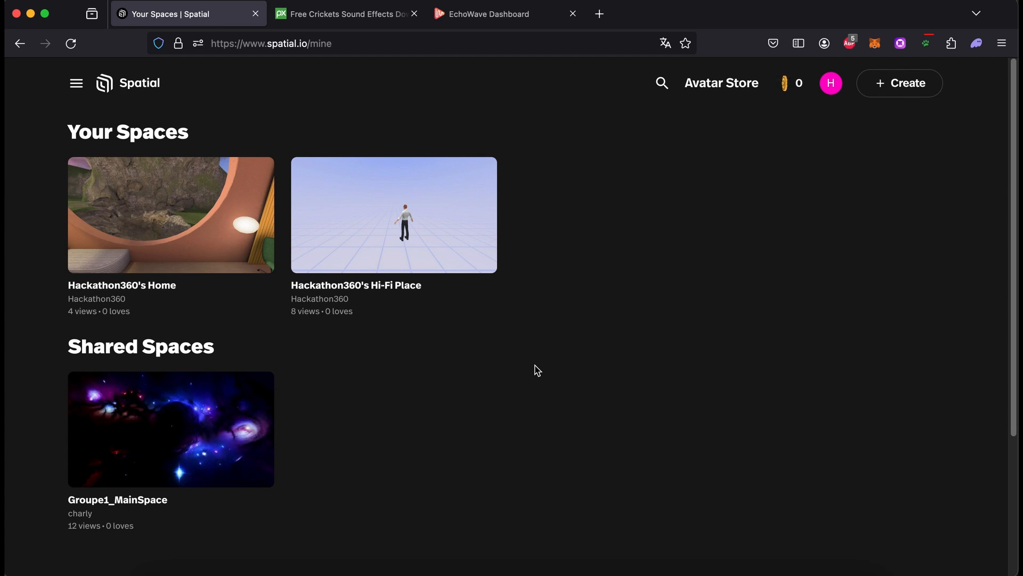
click(393, 230)
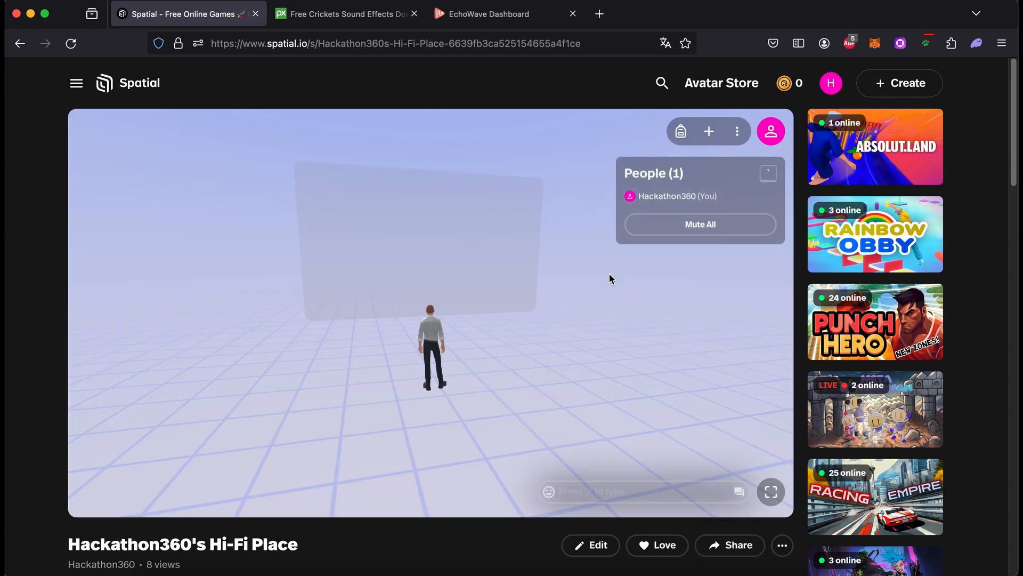
- Check the file upload option in the space's content library and close the library
click(709, 131)
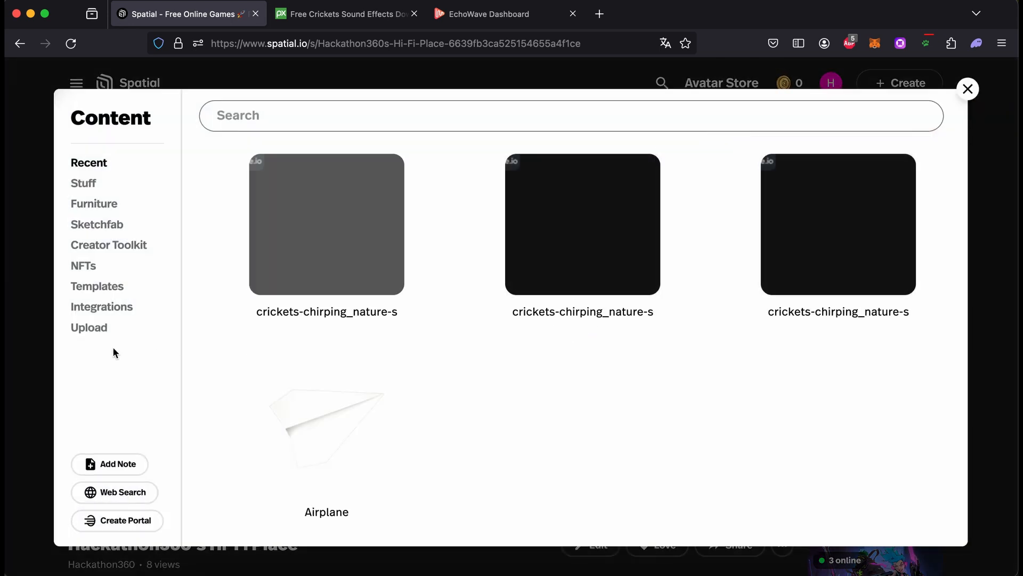
click(89, 329)
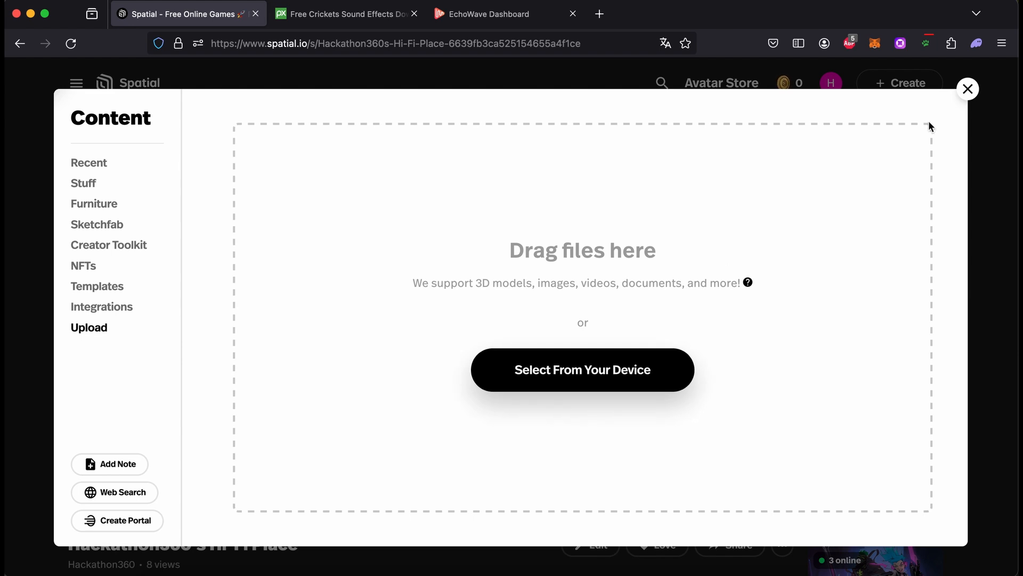
click(968, 95)
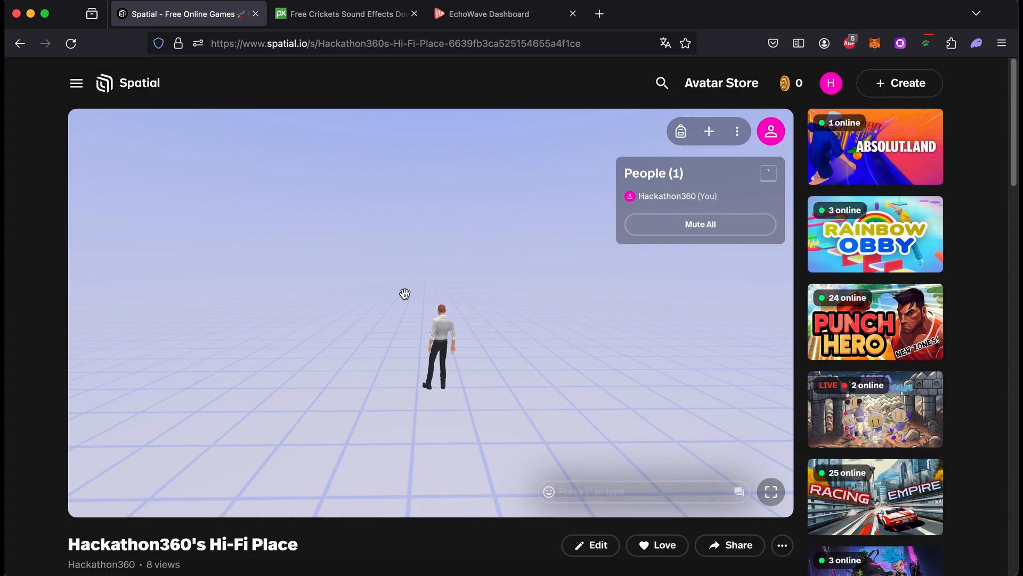
- Switch to EchoWave and create a new video from lonecricketseptember2013-20074.mp3 in the Téléchargements folder
click(324, 20)
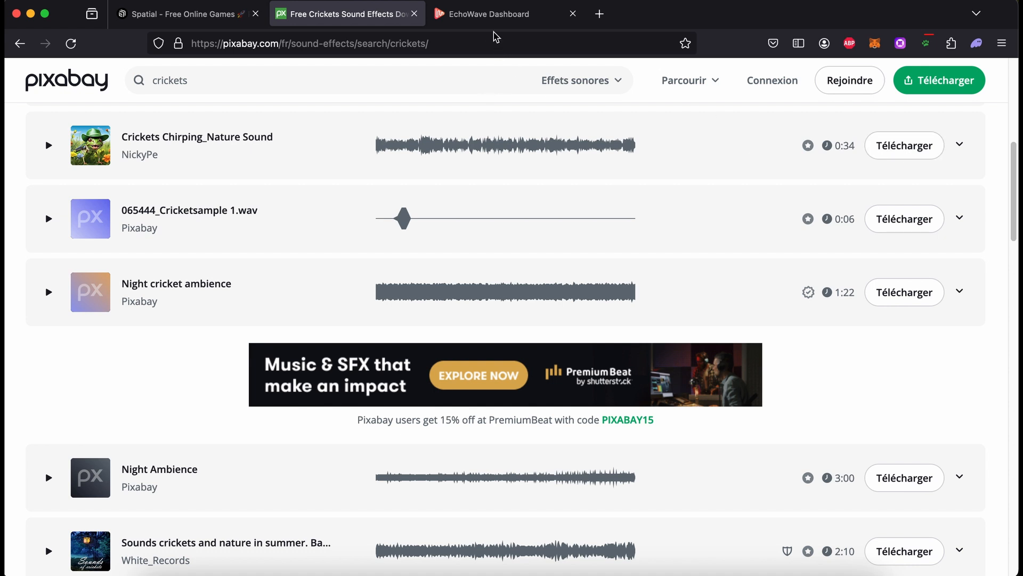
click(489, 16)
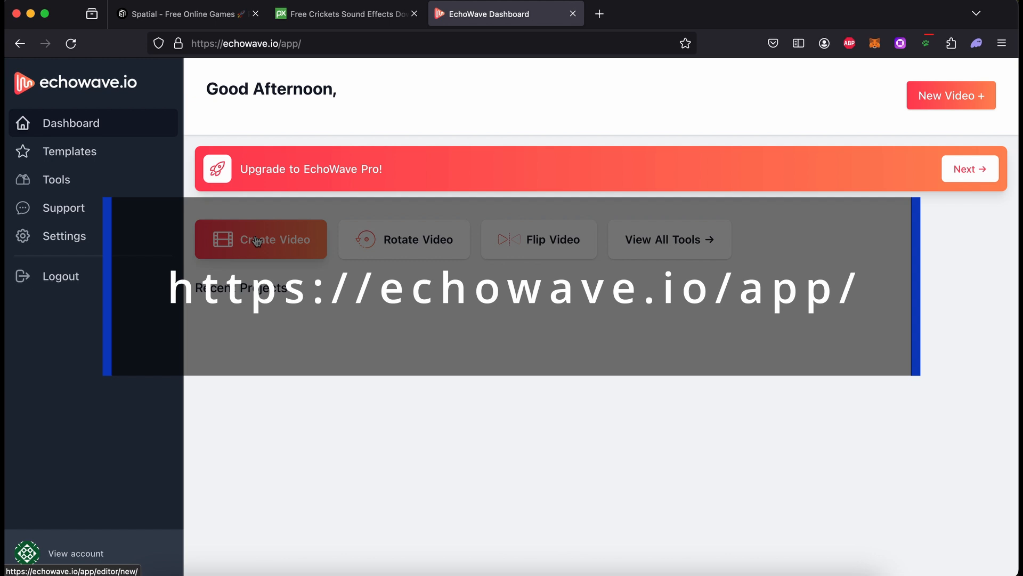
click(257, 241)
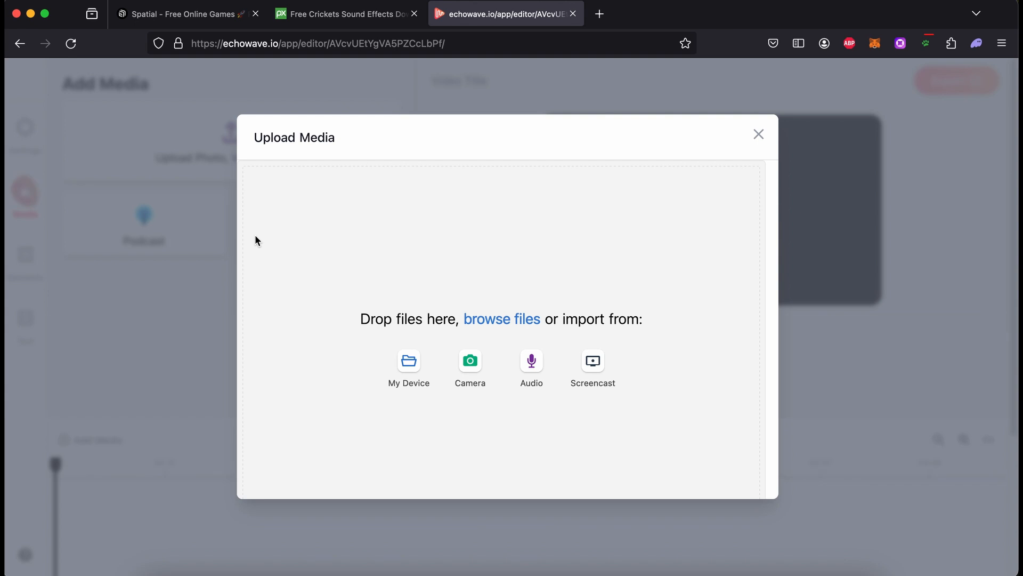
click(409, 367)
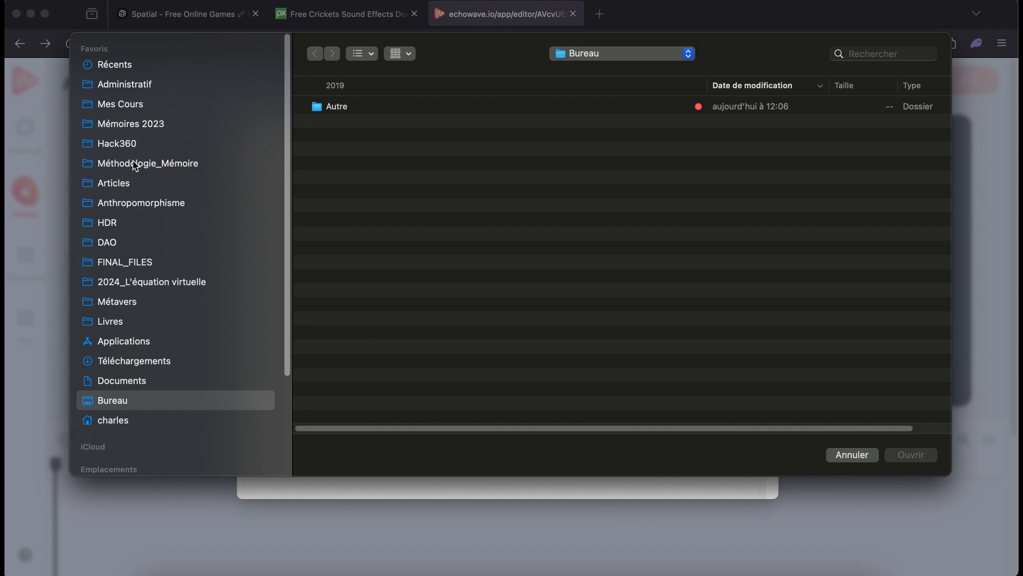
click(136, 361)
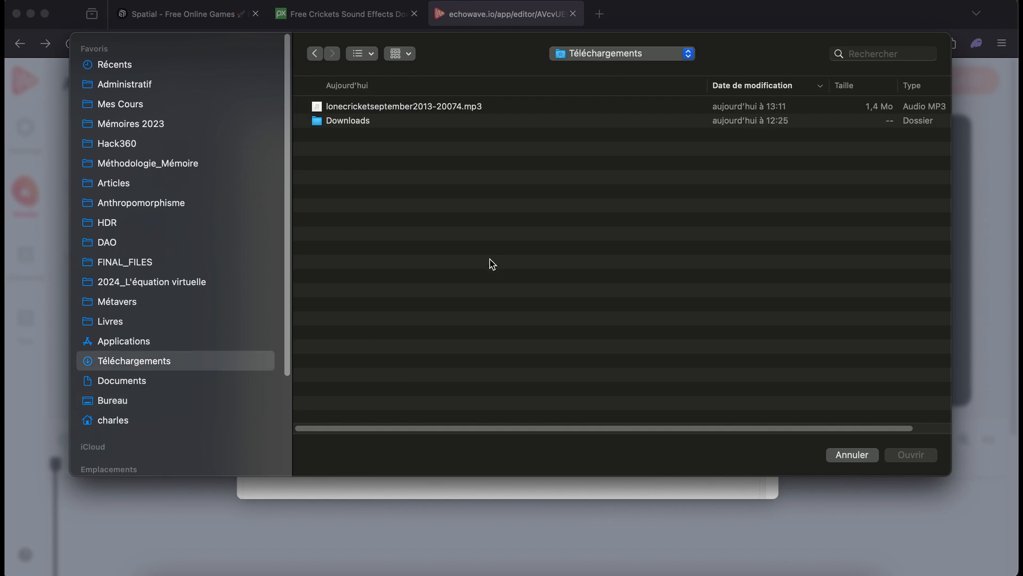
click(373, 110)
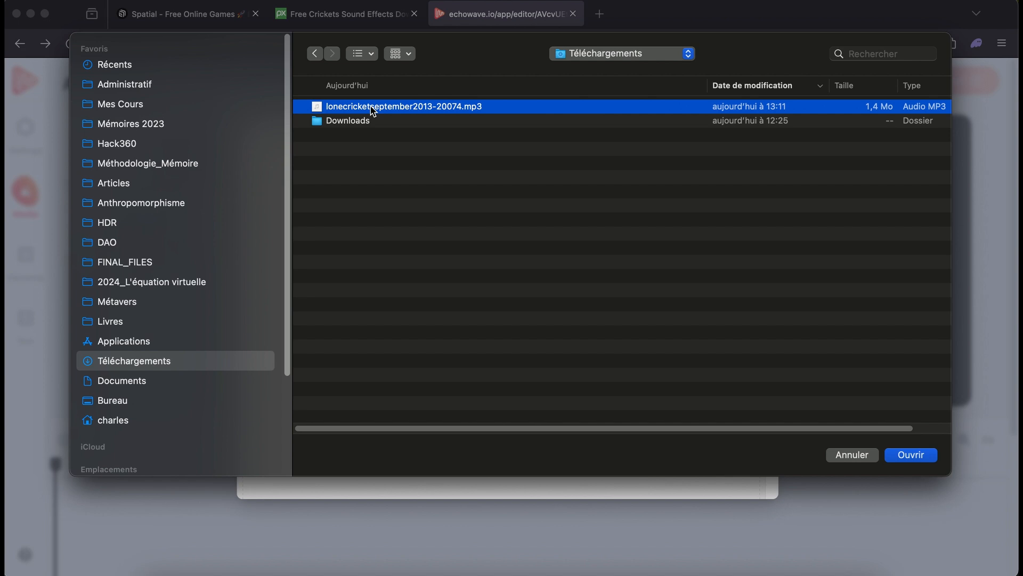
click(911, 455)
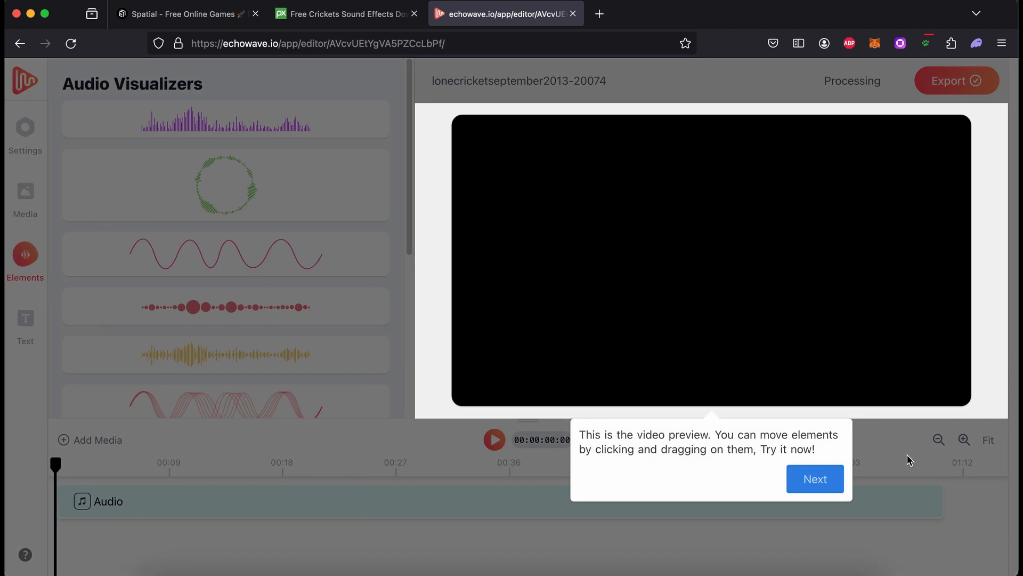
- Trim the end of the audio segment to about 27 seconds and finish the editor's introductory tour
click(840, 485)
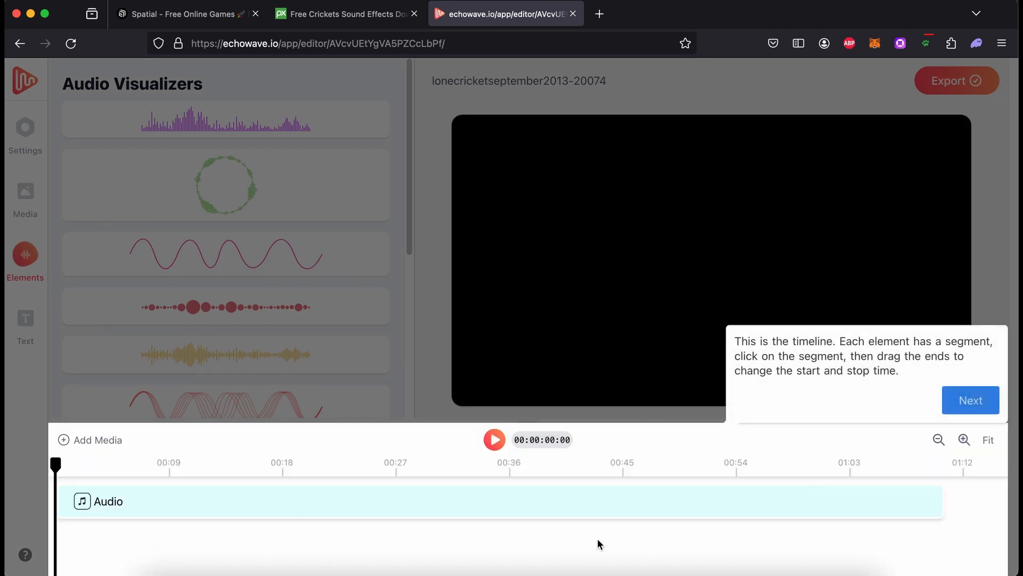
click(566, 507)
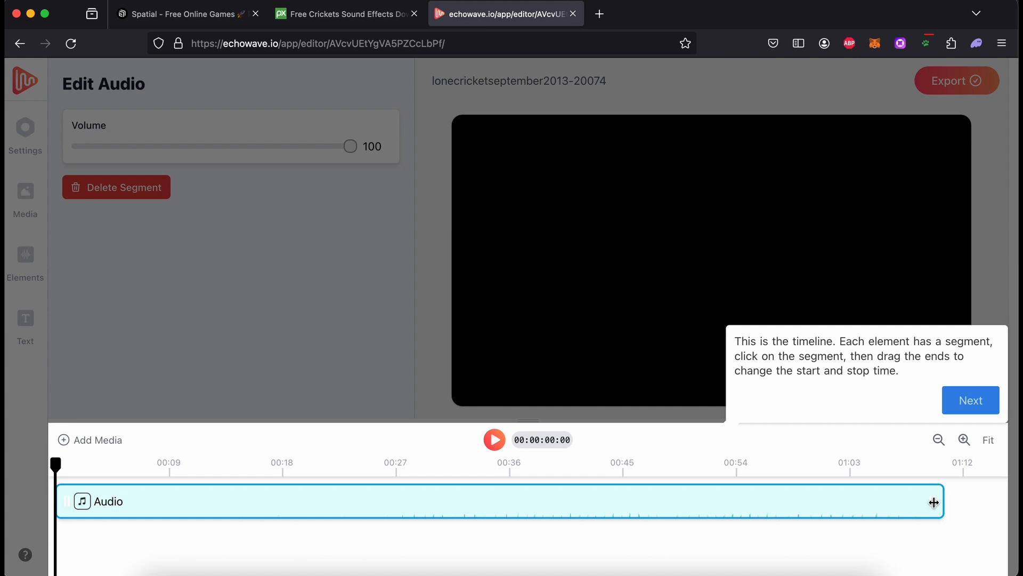
drag(933, 502, 393, 509)
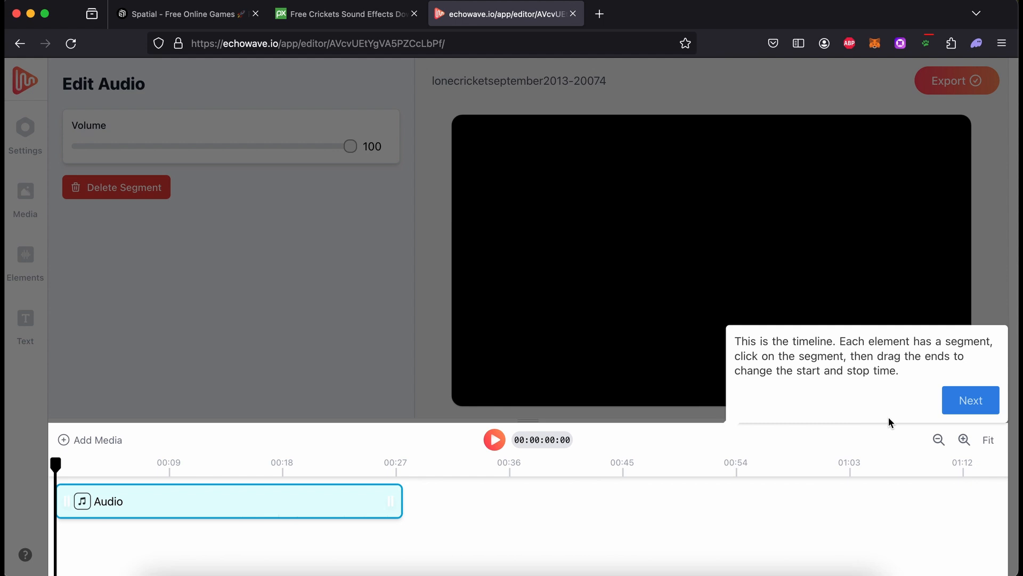
click(980, 411)
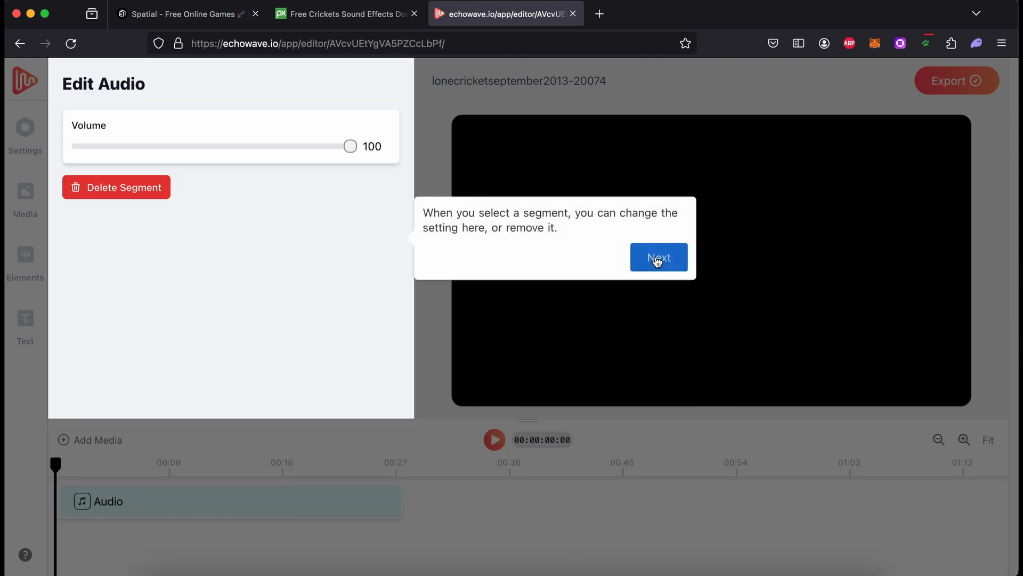
click(657, 258)
click(991, 159)
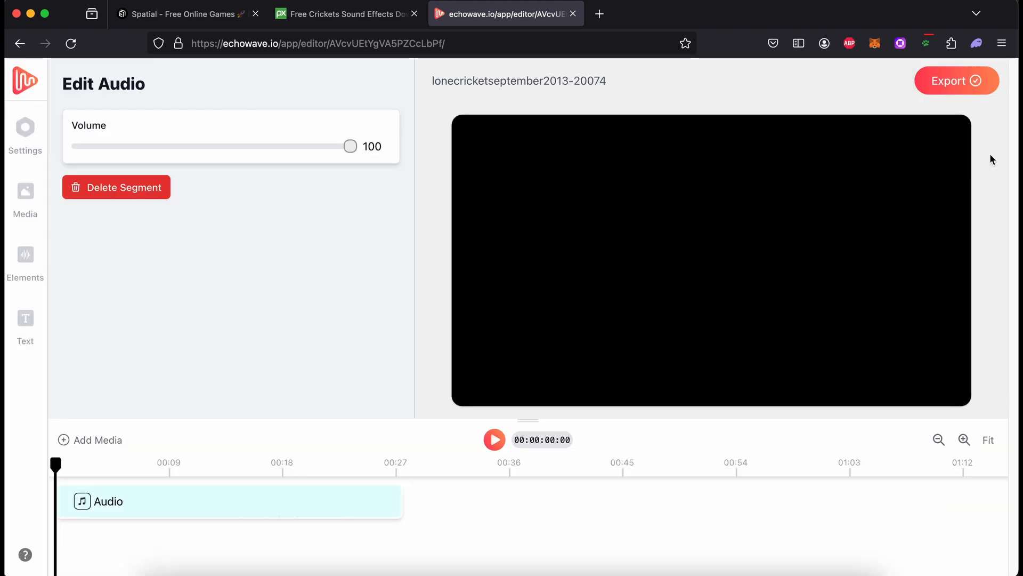
- Export the trimmed project as a video, preview a few seconds of the render and download it
click(954, 88)
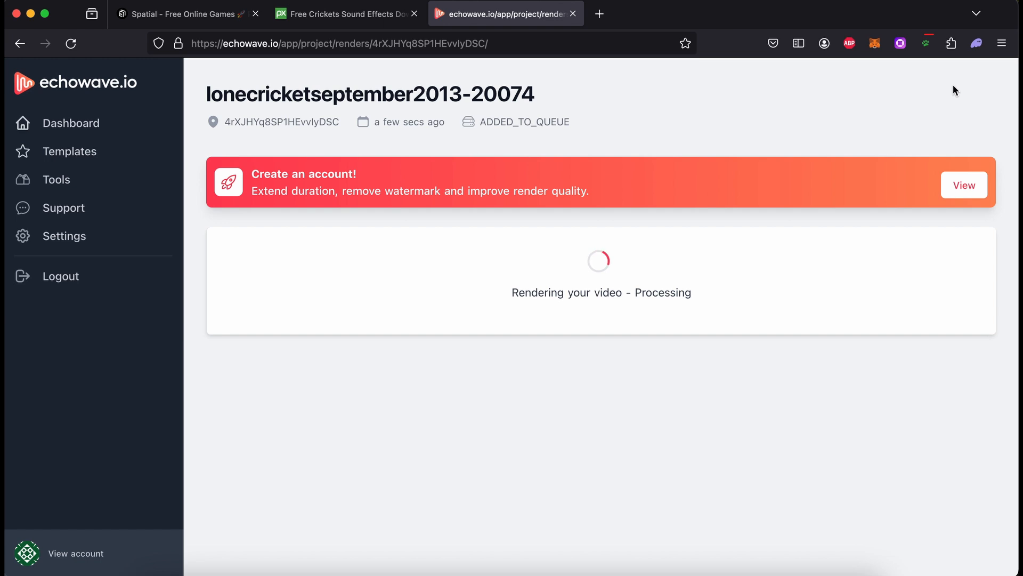
click(580, 45)
key(Return)
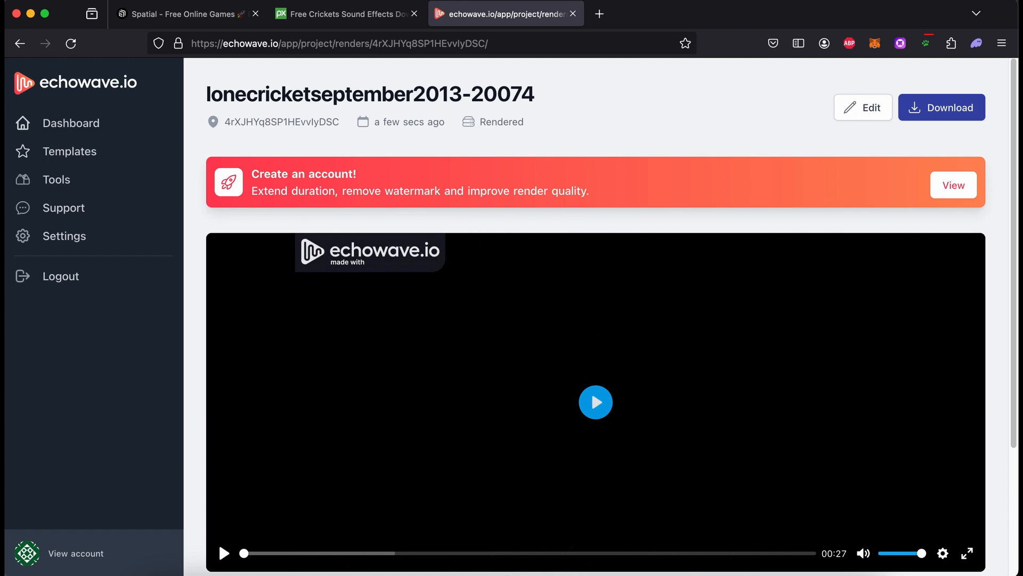
click(225, 554)
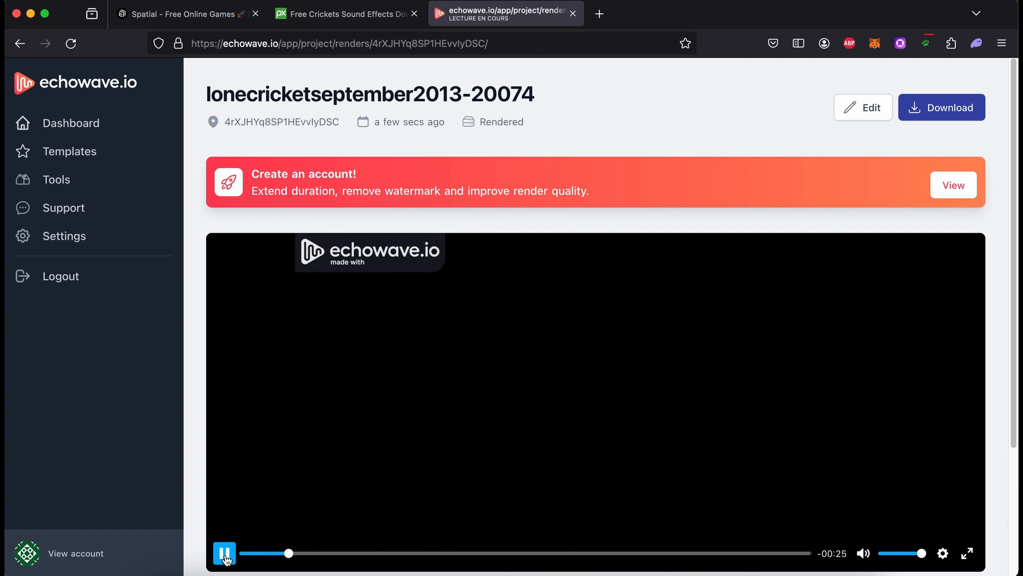
click(225, 554)
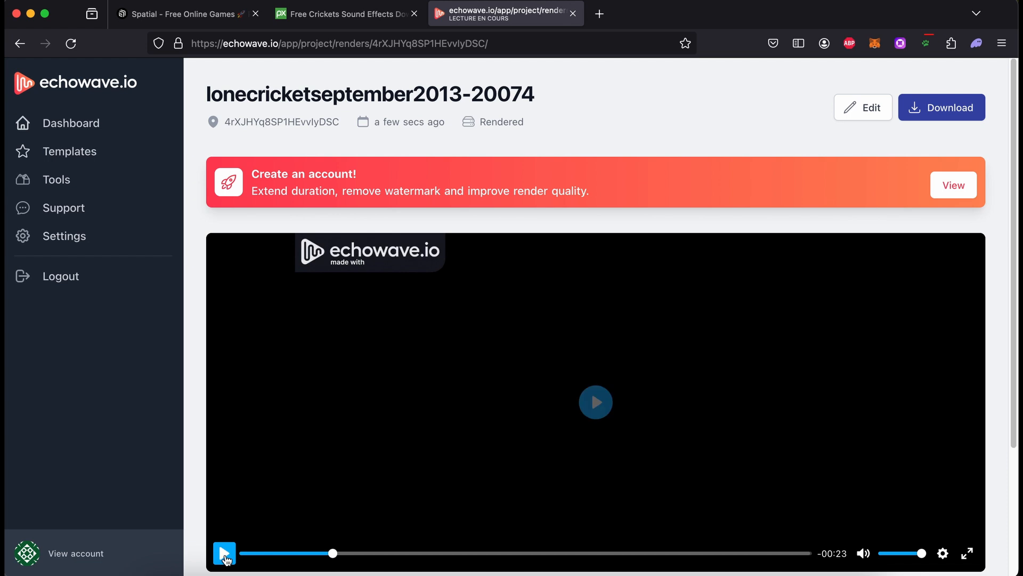
click(945, 109)
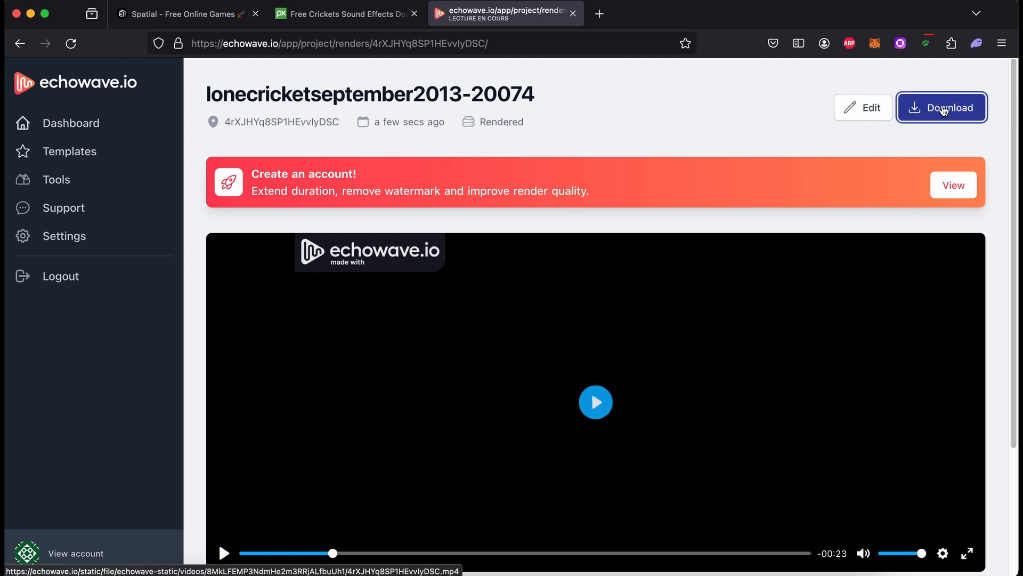
- Switch back to Spatial and upload lonecricketseptember2013-20074.mp4 from the Téléchargements folder into the space
click(197, 16)
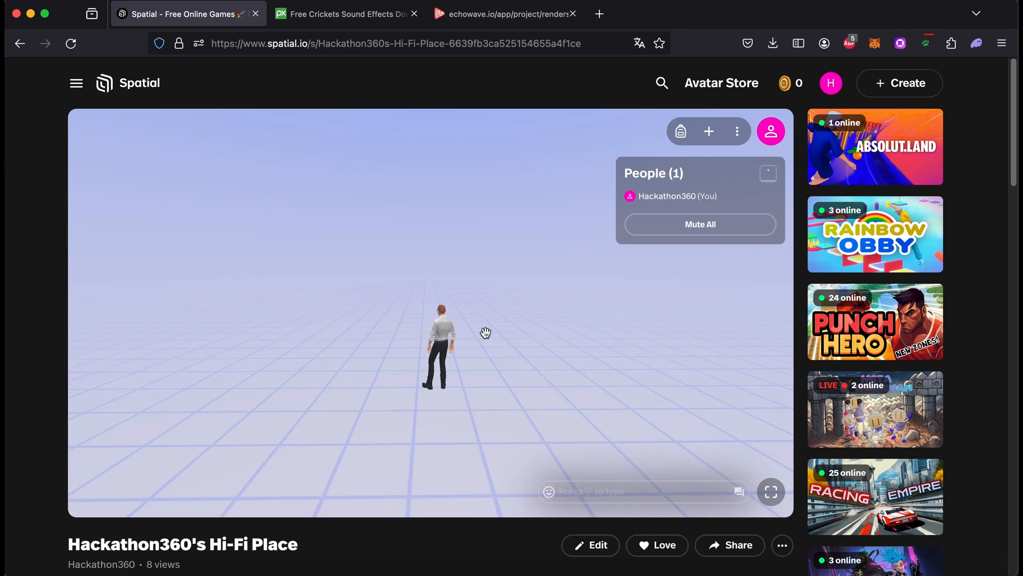
click(709, 131)
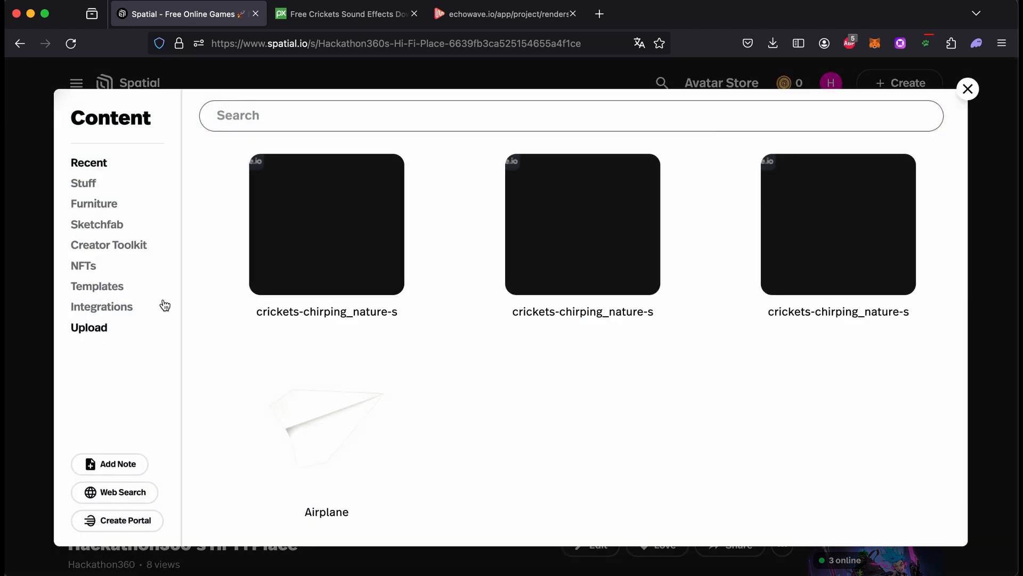
click(968, 89)
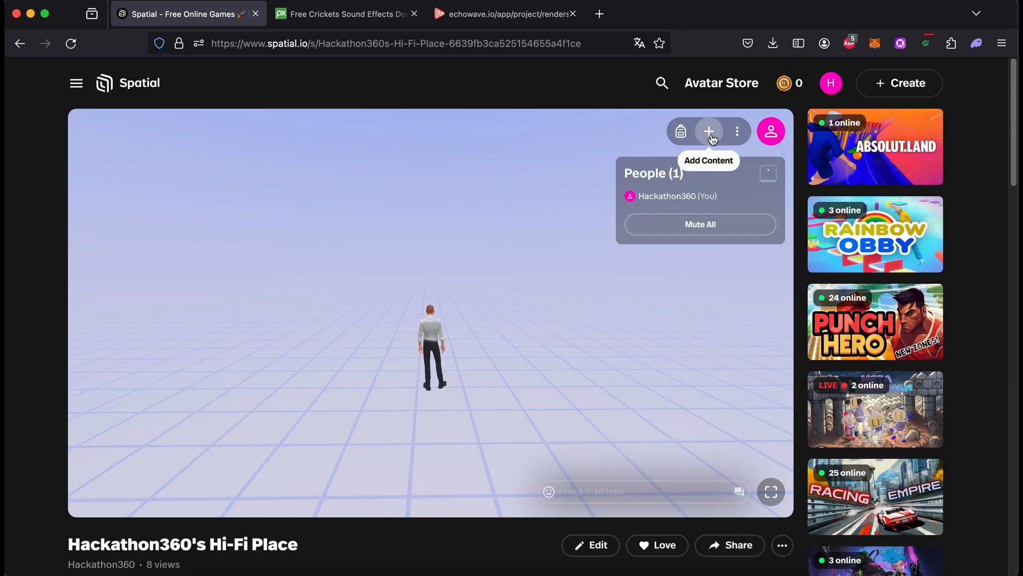
click(711, 135)
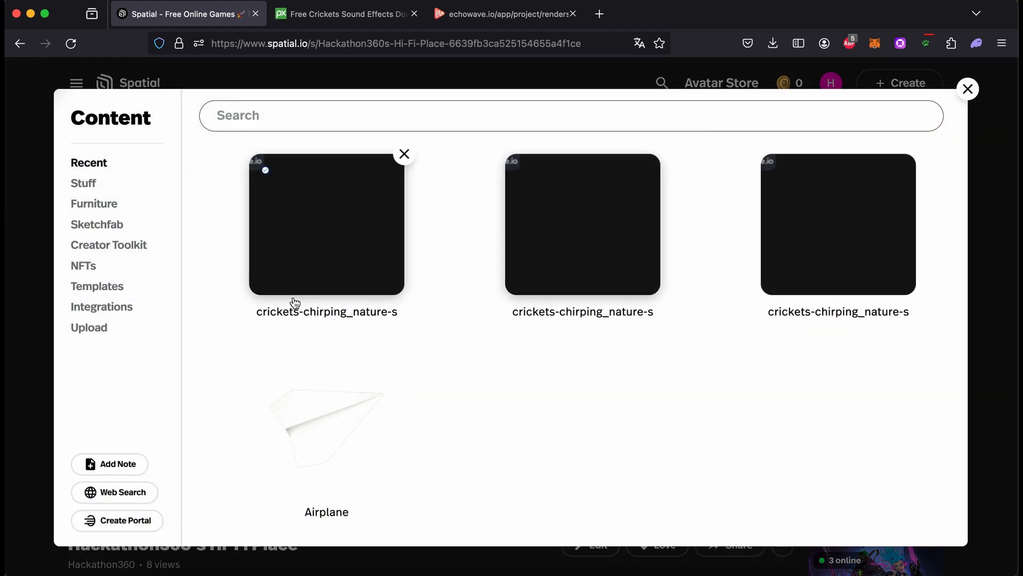
click(90, 329)
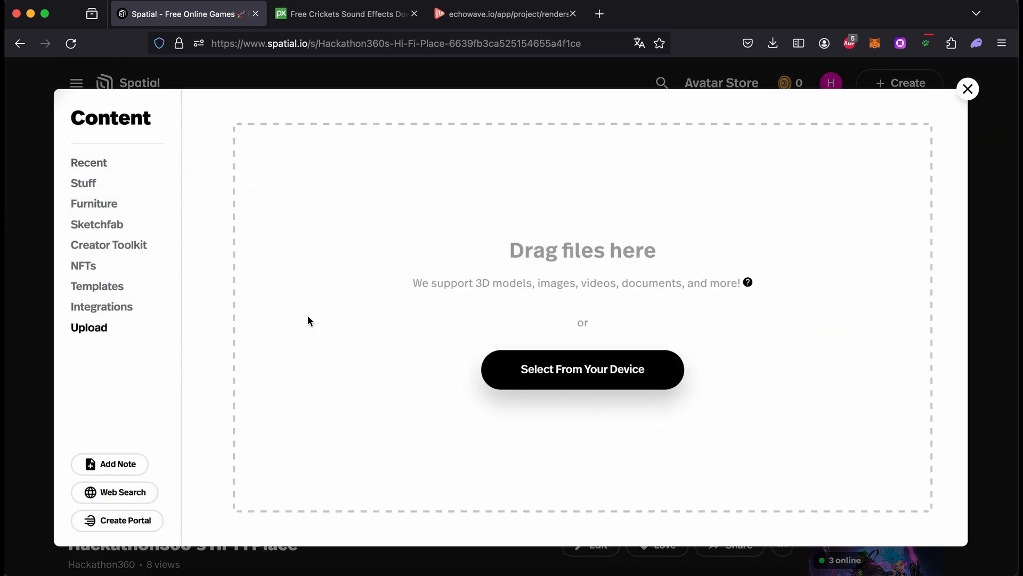
click(560, 373)
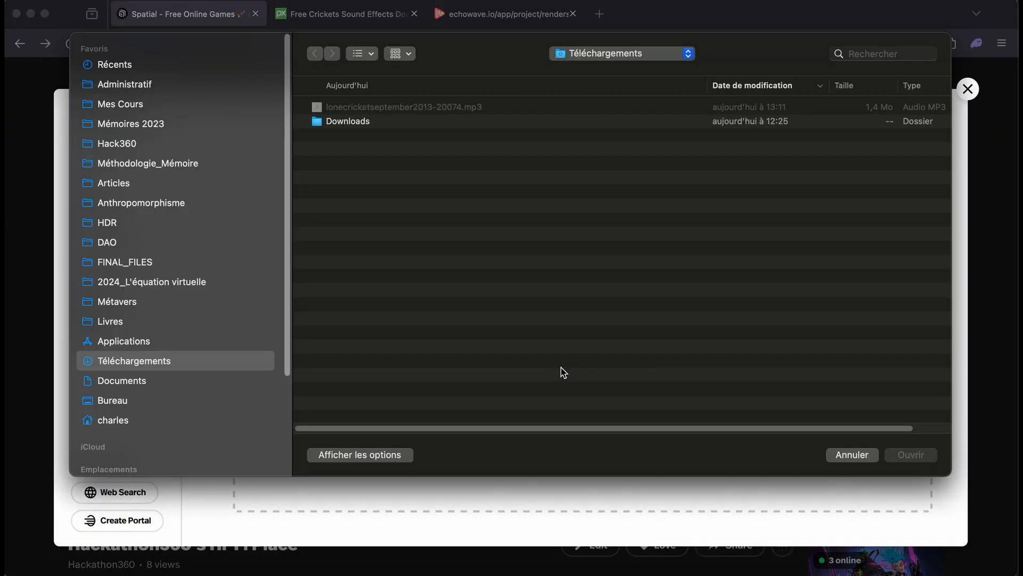
click(351, 107)
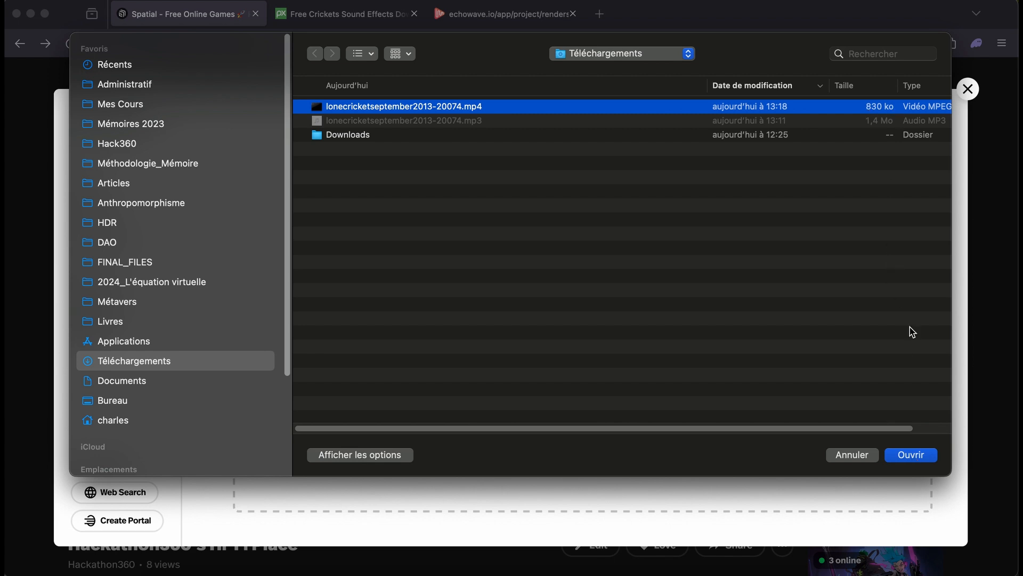
click(911, 456)
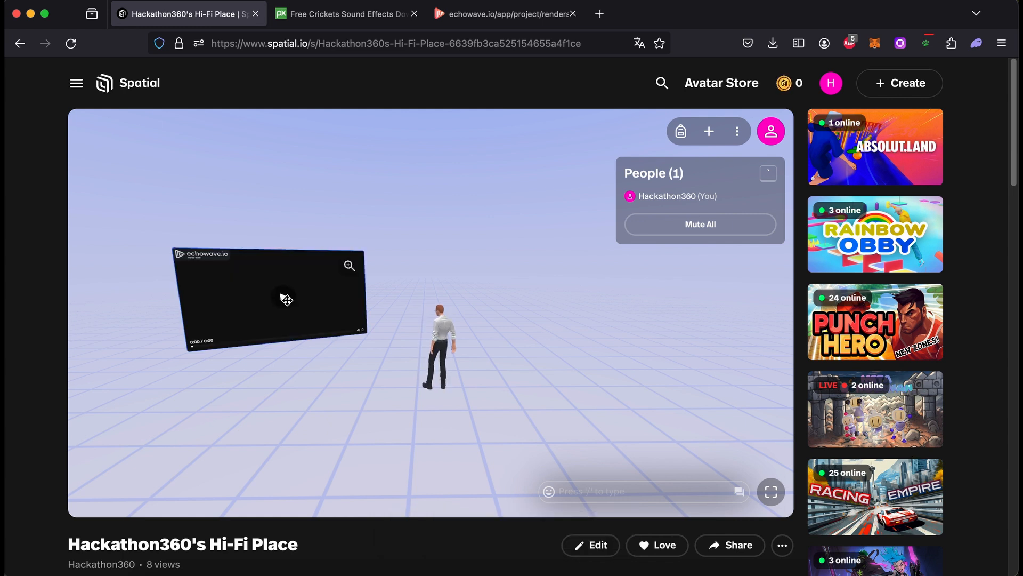
- Play the uploaded video panel and set its rotation to -43 and its scale to 0.64
click(283, 298)
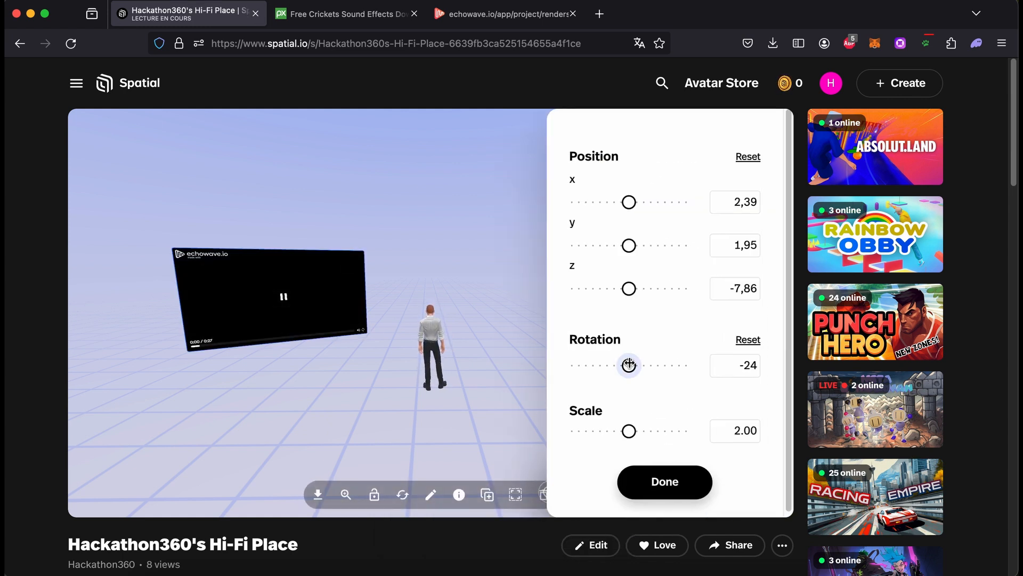
drag(629, 365, 651, 364)
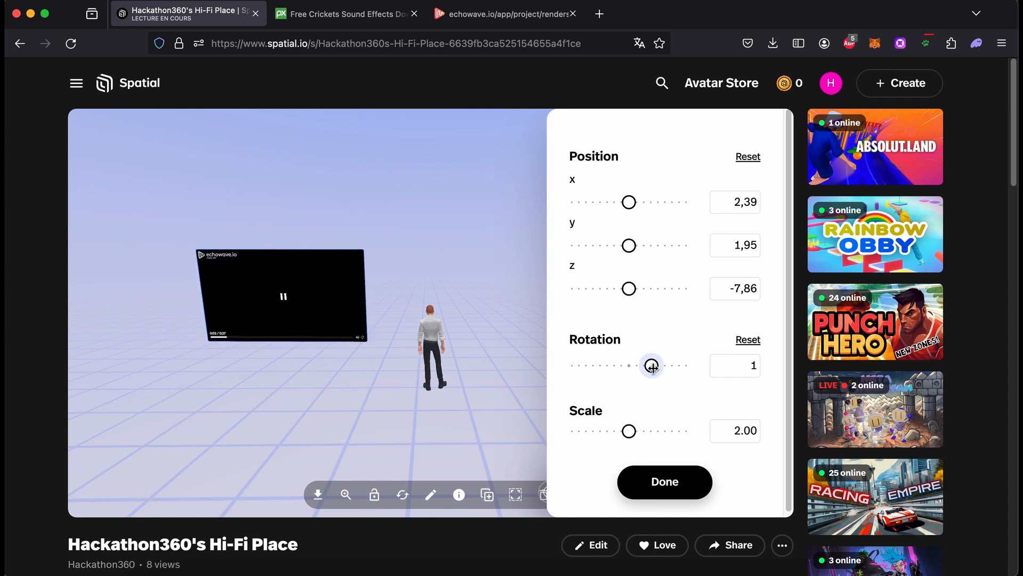
drag(629, 431, 649, 431)
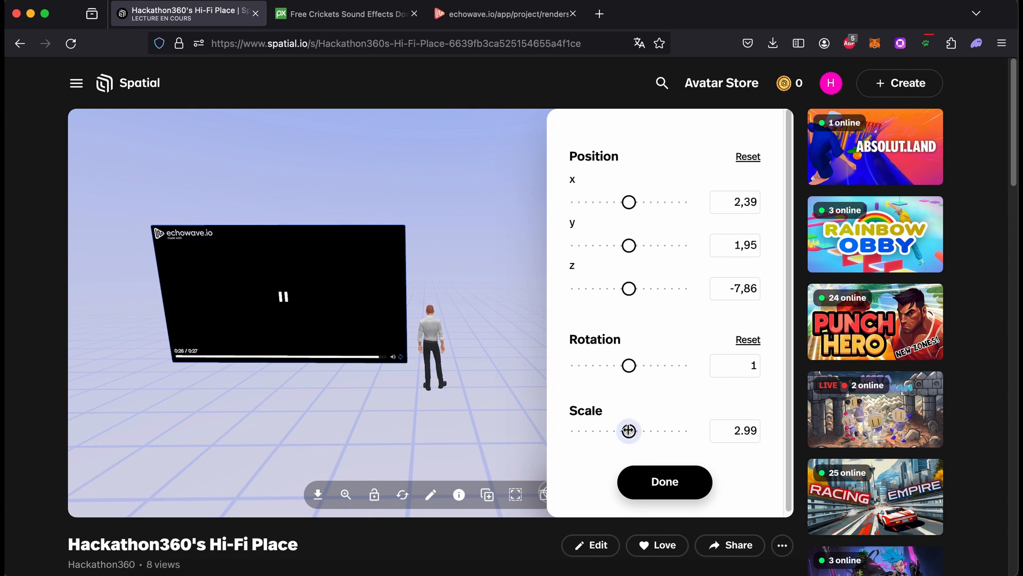
drag(629, 431, 592, 428)
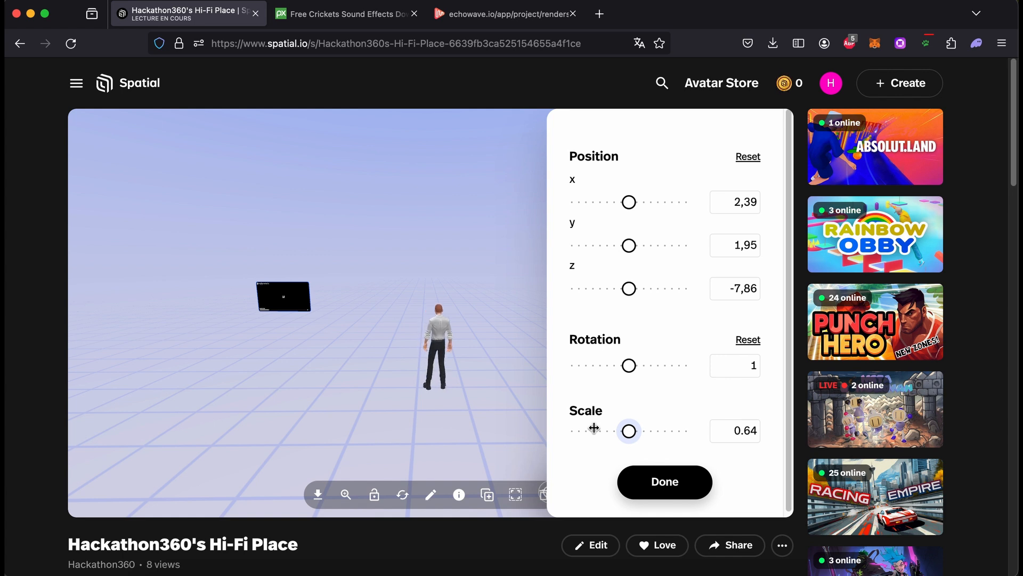
drag(627, 366, 597, 368)
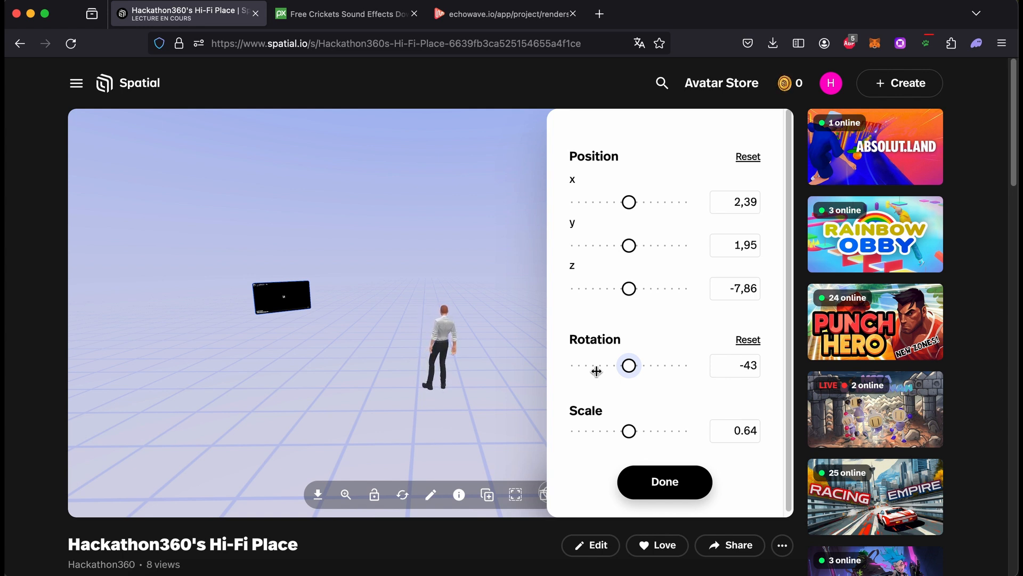
click(658, 481)
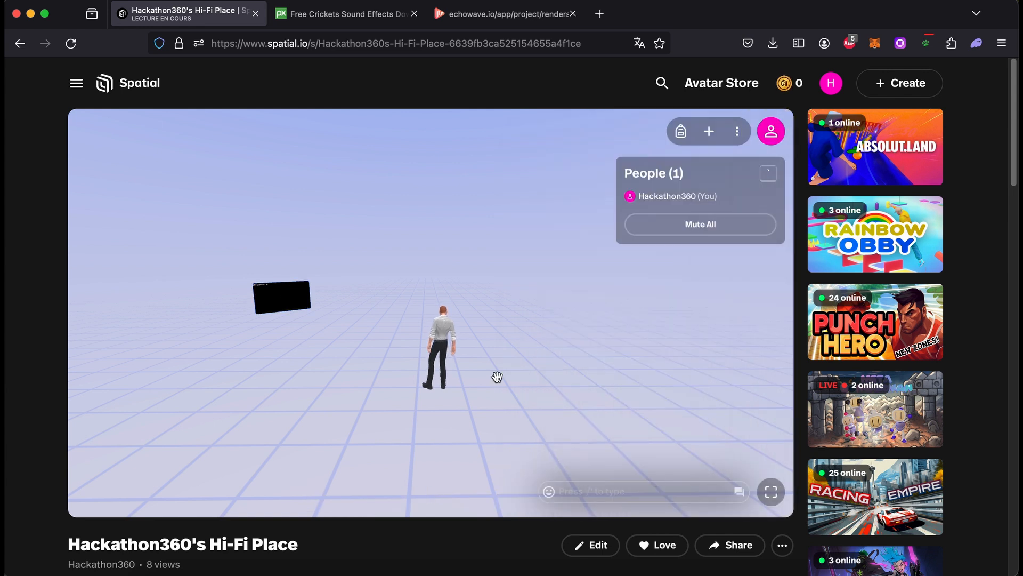